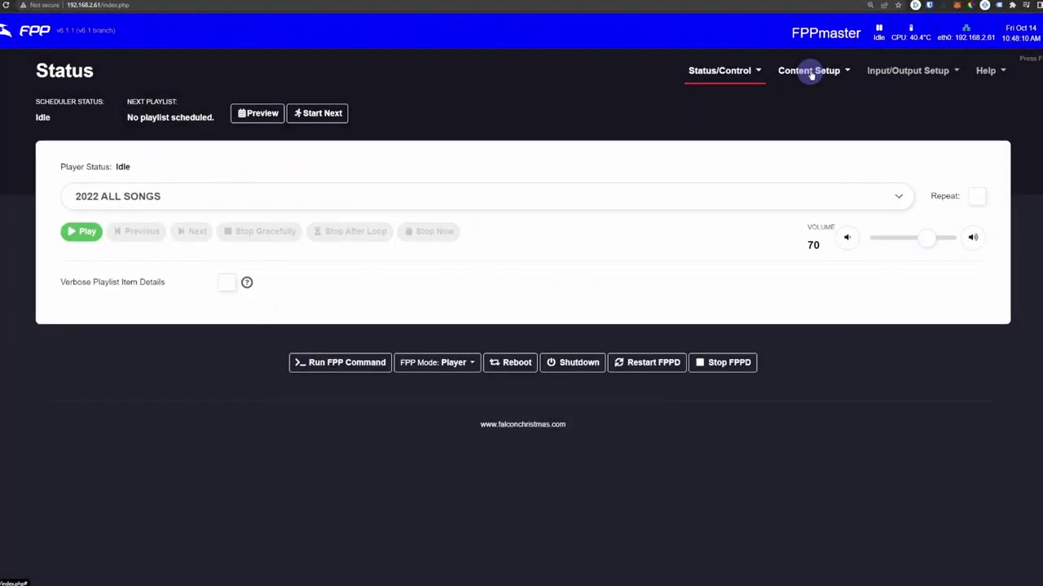
Go to Content Setup > Playlists and open the 2022 Weekdays playlist editor.
left_click(809, 72)
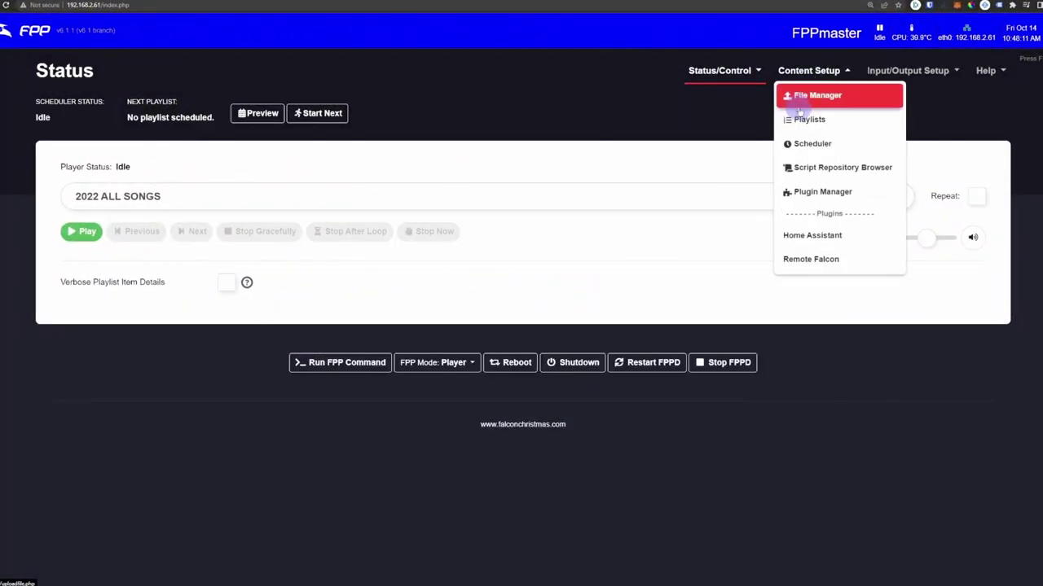
left_click(800, 115)
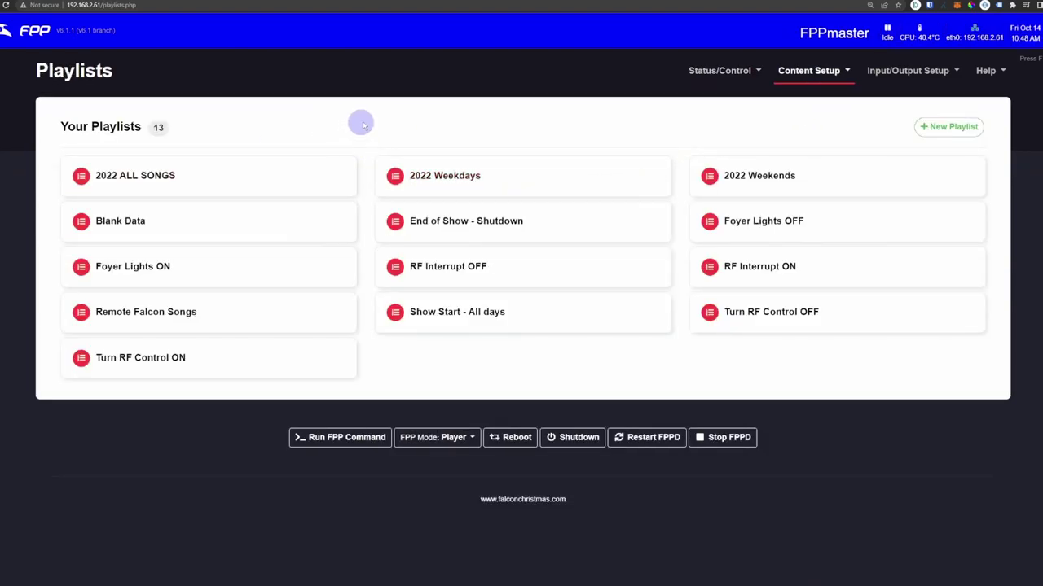
mouse_move(521, 179)
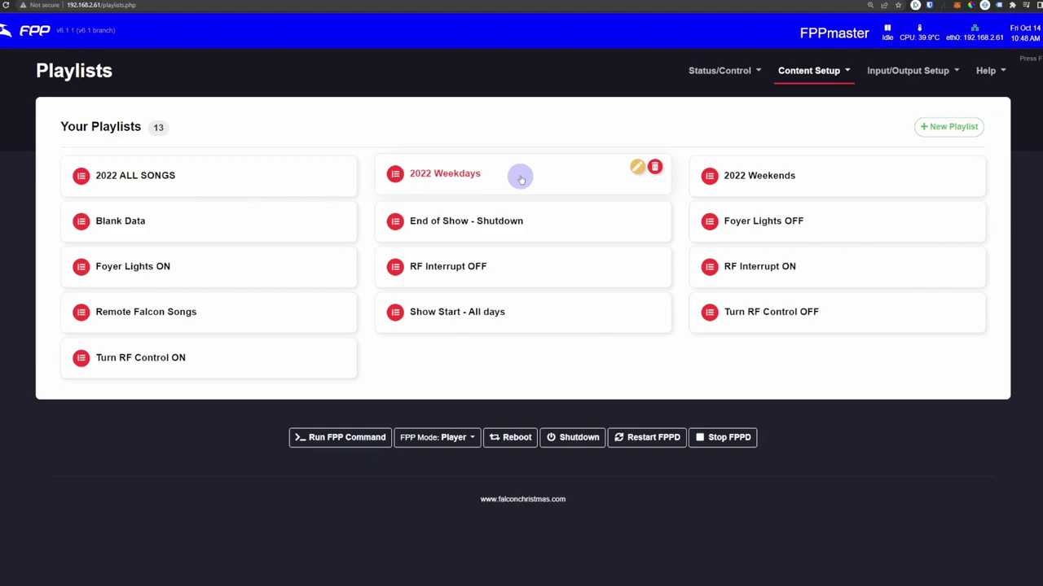
left_click(521, 179)
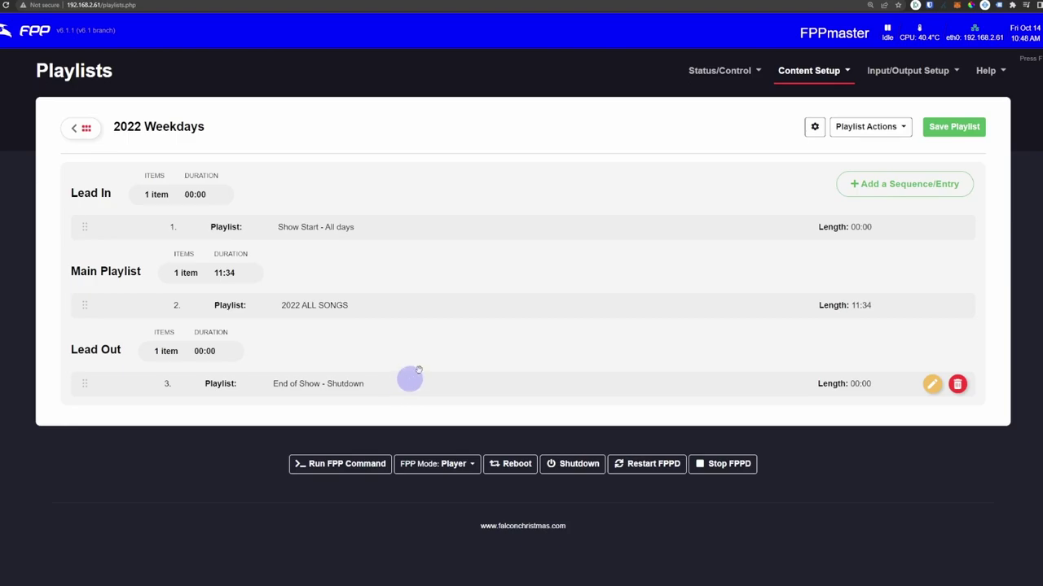
Add a new Playlist-type entry and select Turn RF Control OFF as its playlist.
left_click(877, 186)
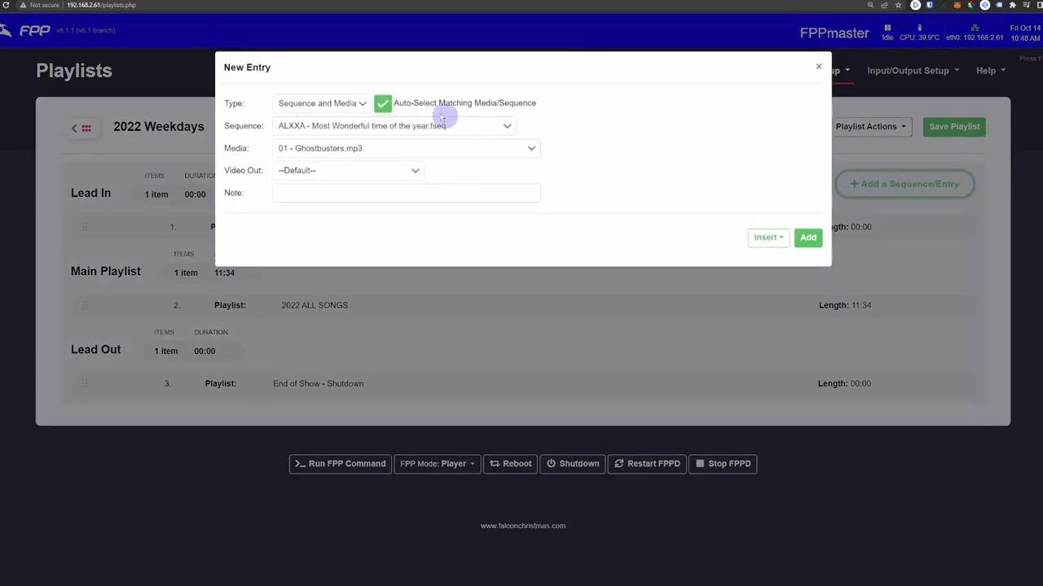
left_click(346, 106)
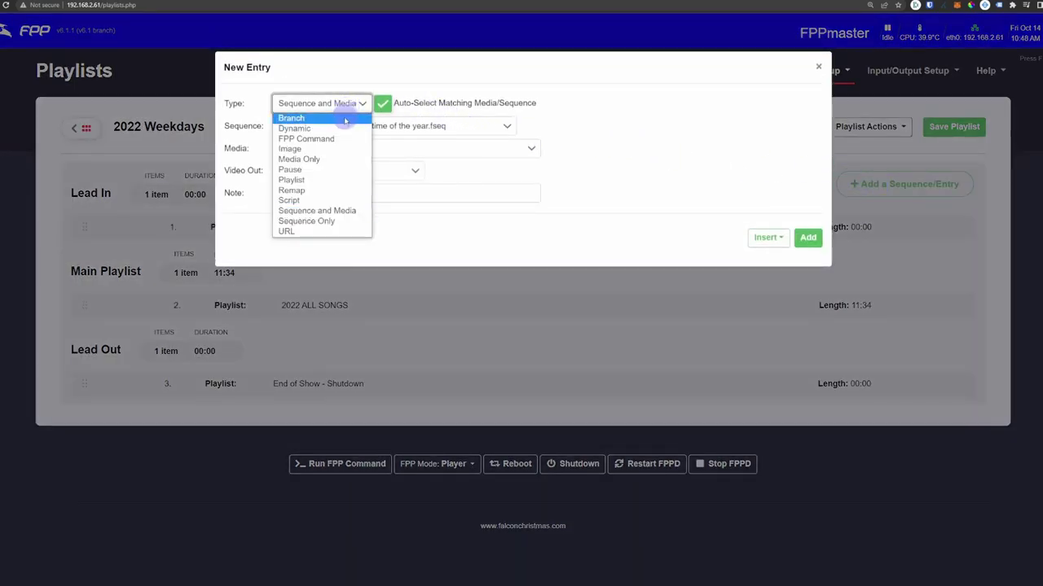
left_click(348, 179)
left_click(334, 125)
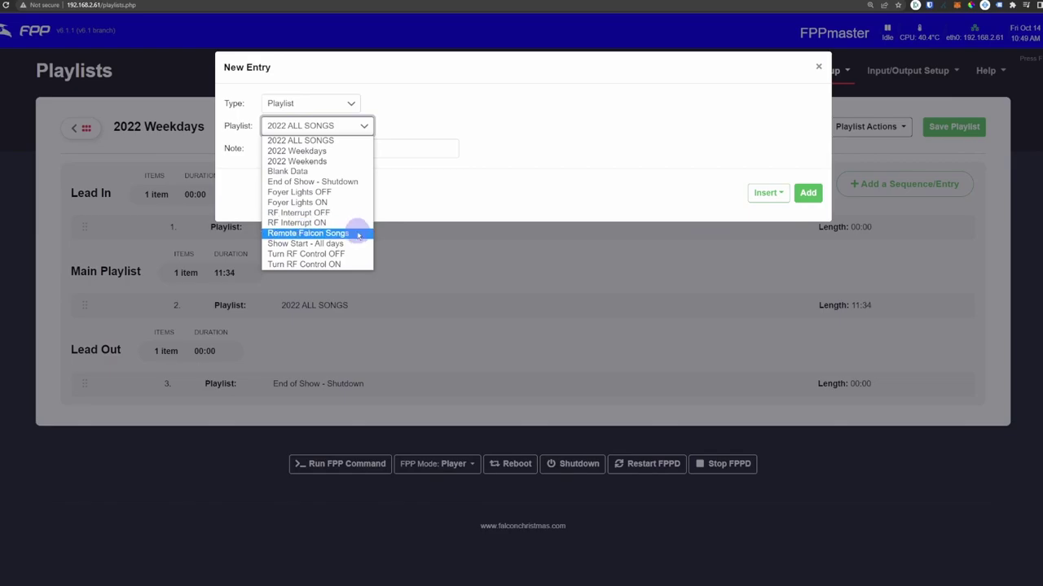
left_click(326, 254)
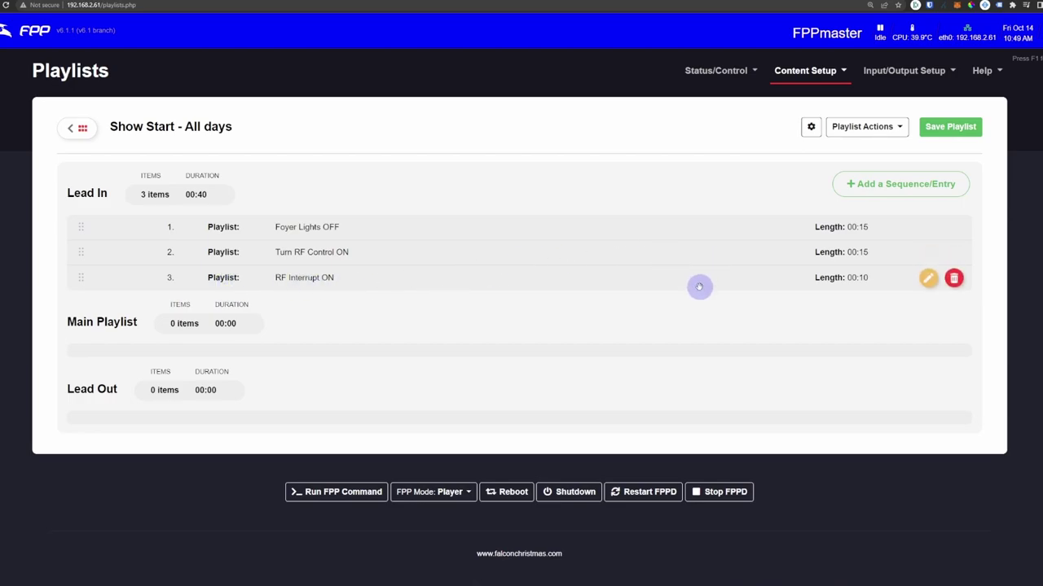
Inspect the Foyer Lights OFF and Turn RF Control ON lead-ins, the MQTT command and 10 s and 5 s pauses.
left_click(661, 227)
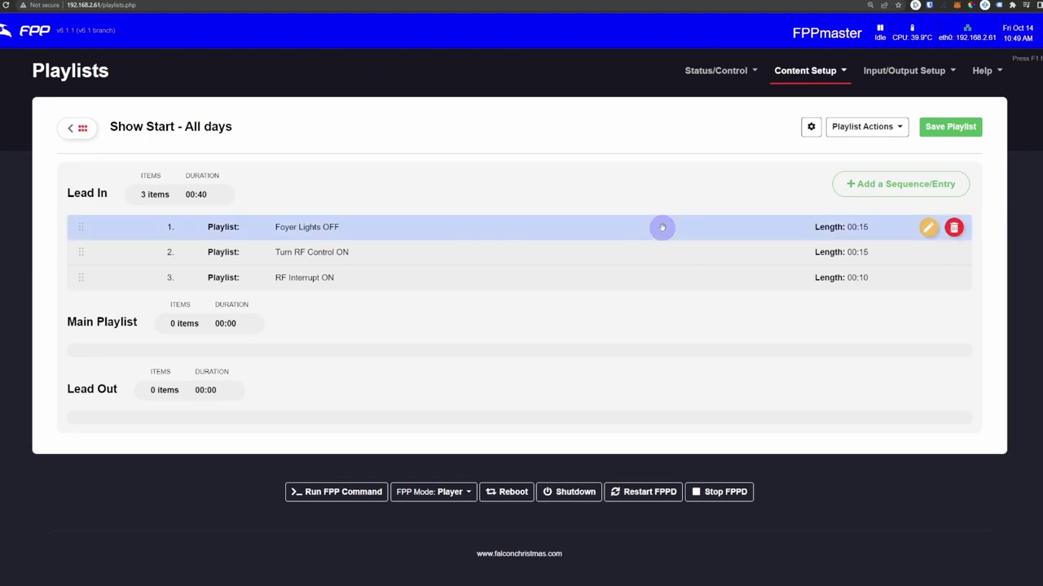
left_click(442, 252)
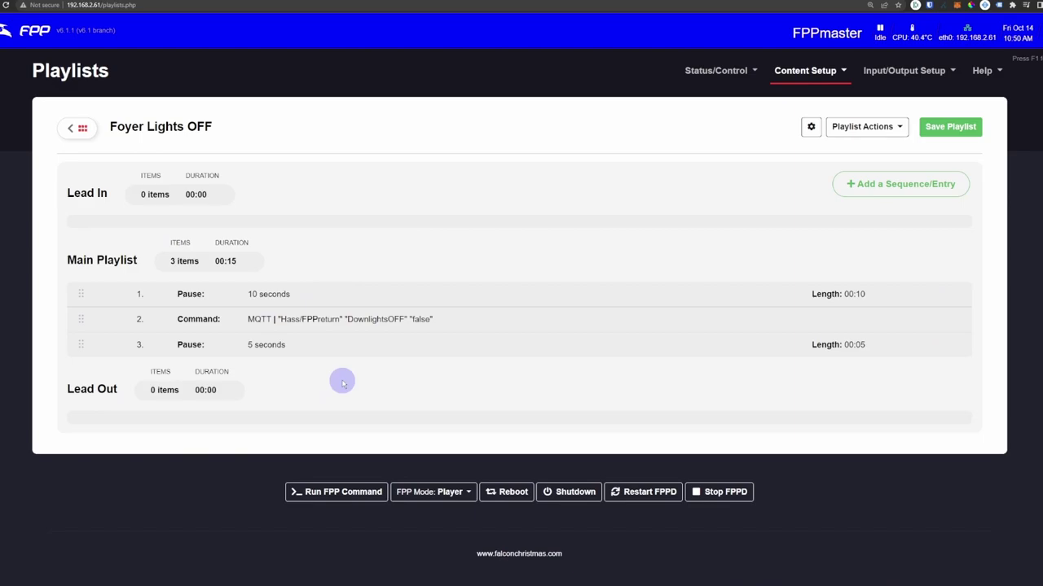
left_click(348, 317)
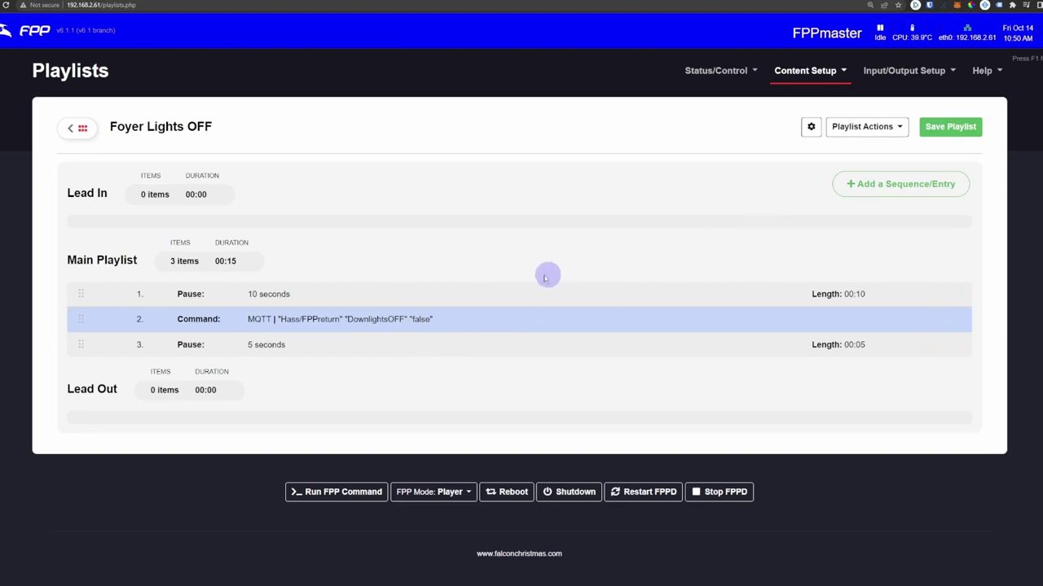
left_click(512, 298)
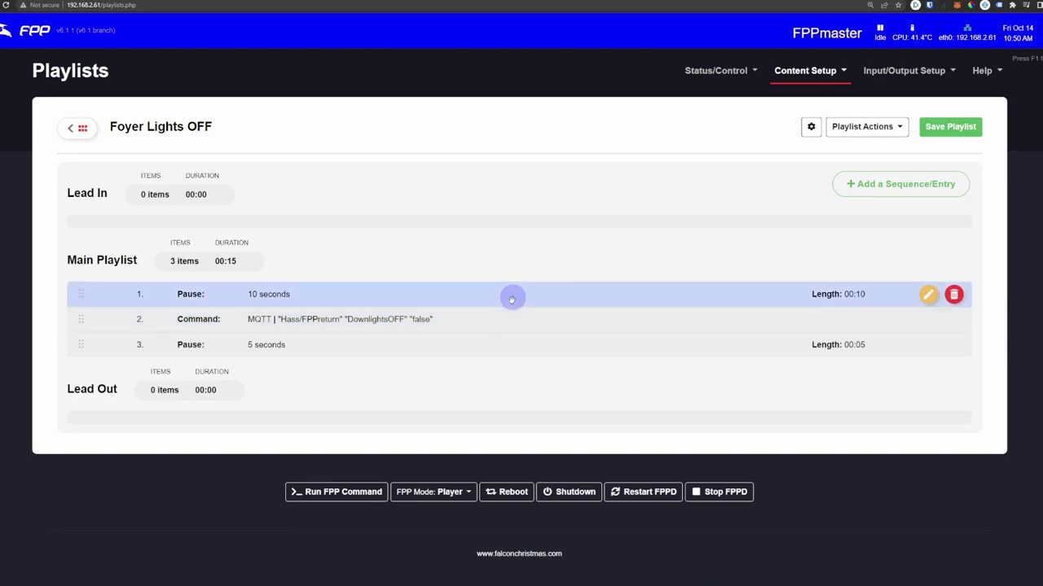
left_click(499, 341)
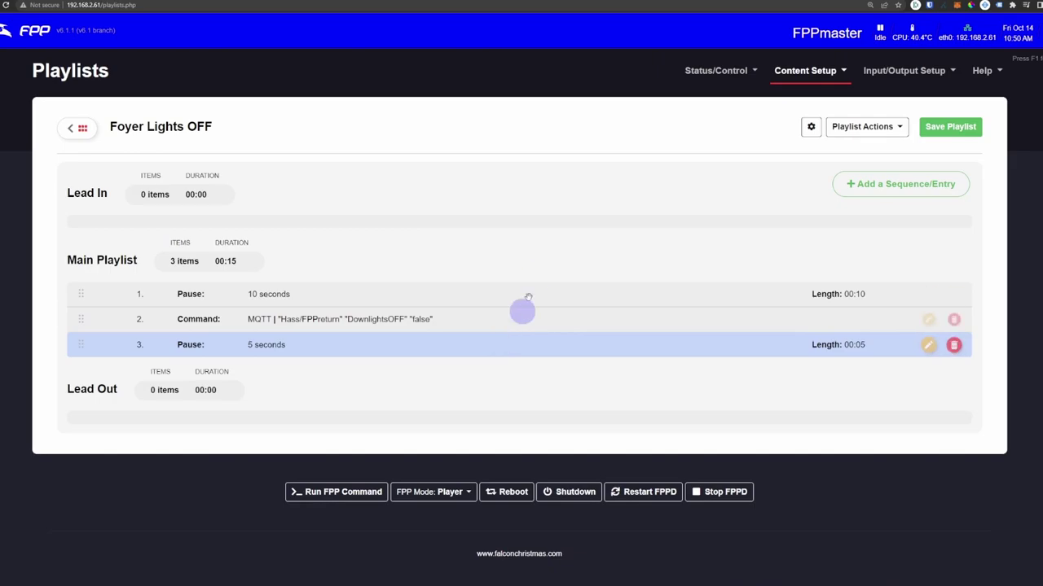
left_click(891, 185)
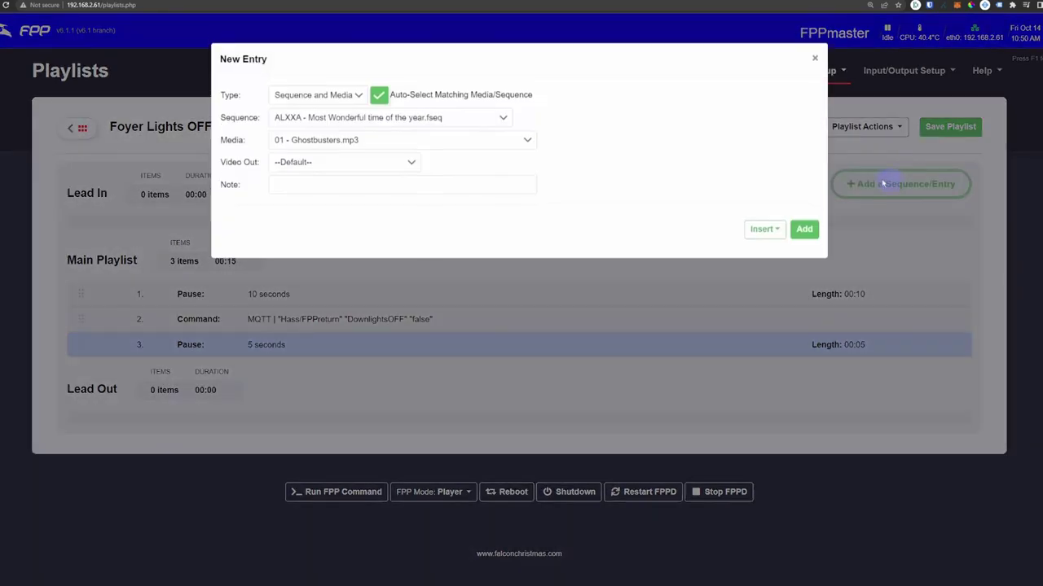
left_click(359, 104)
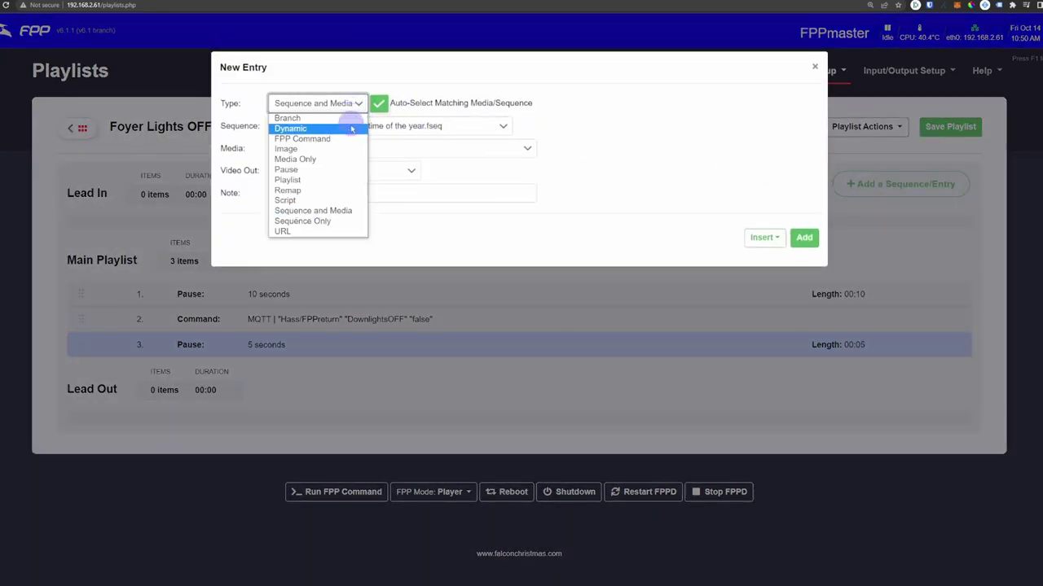
left_click(340, 169)
left_click(307, 121)
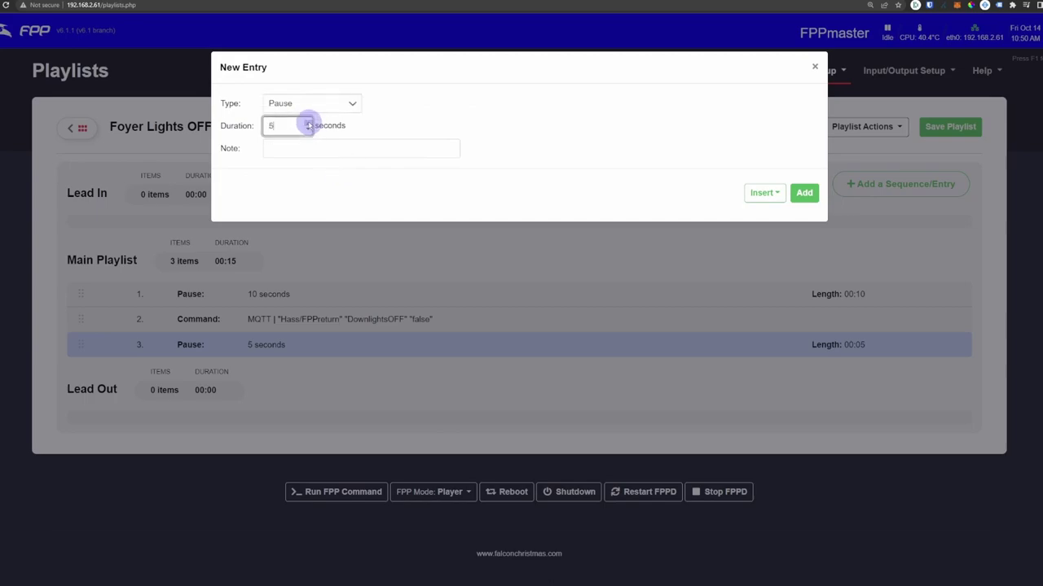
left_click(803, 192)
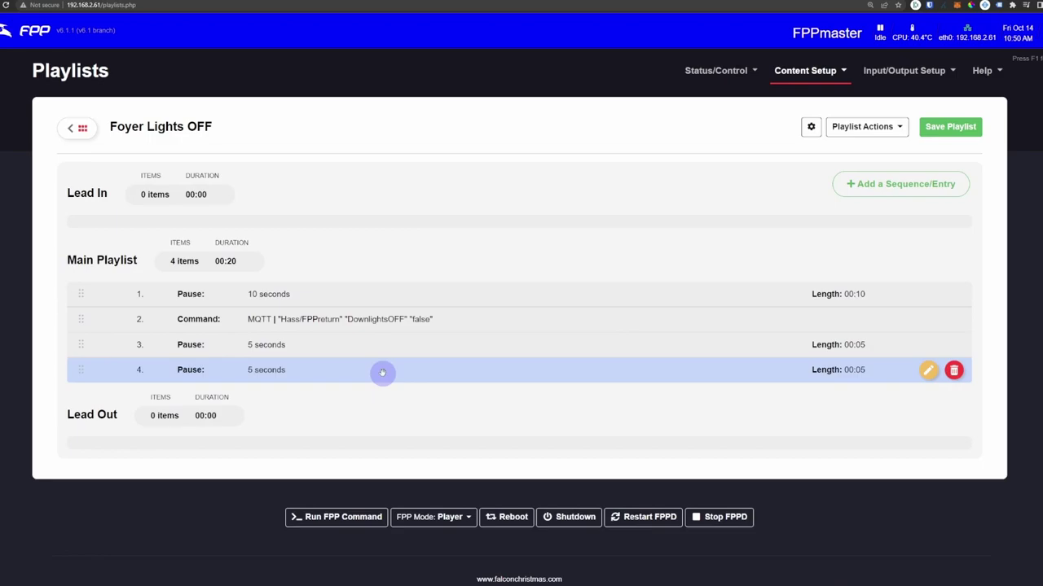
left_click(953, 370)
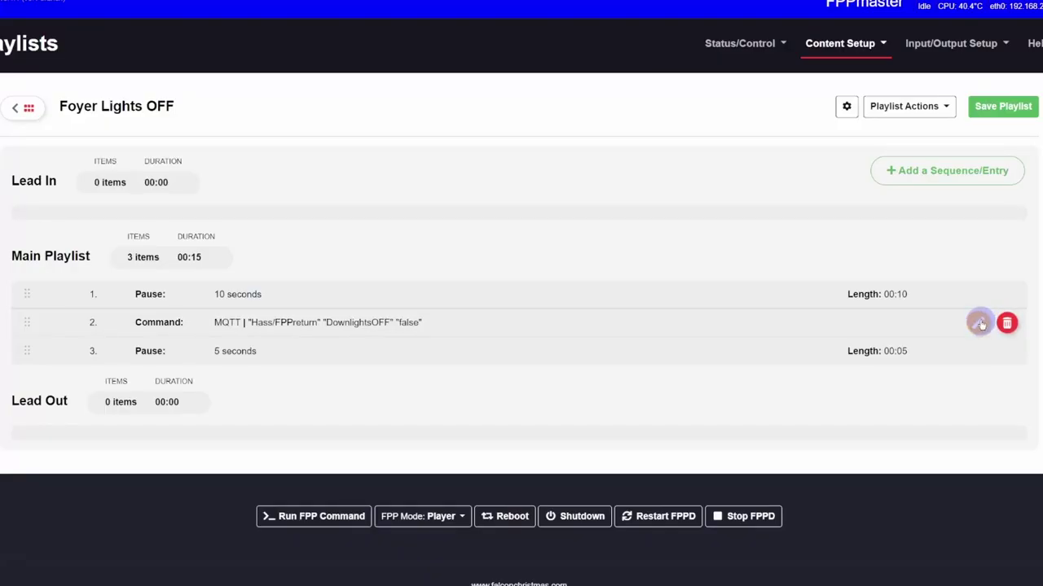
View the MQTT command entry's settings, then move on to the Scheduler page.
left_click(979, 324)
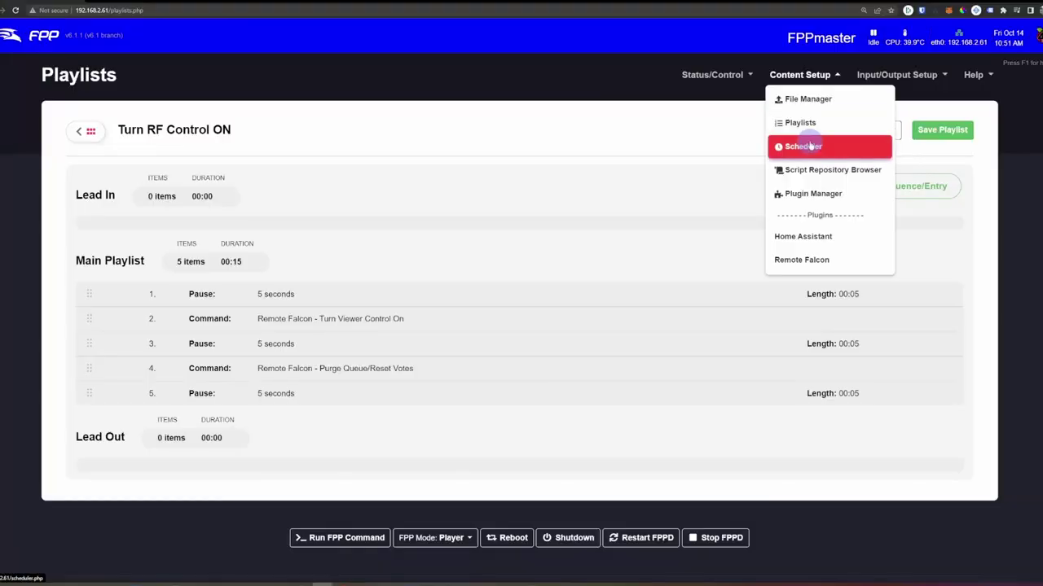
left_click(782, 145)
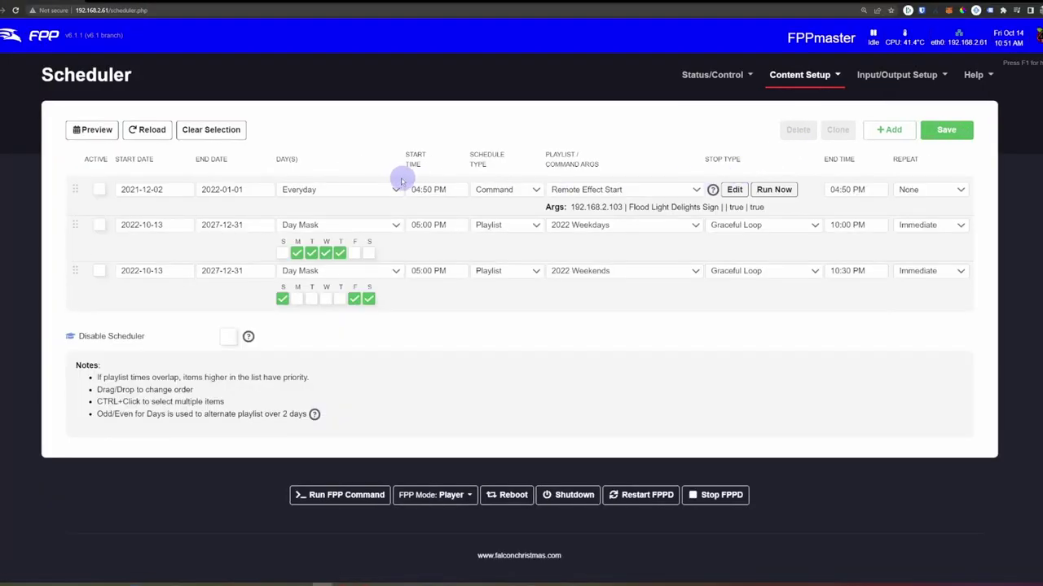
Keep 2022 Weekdays and 2022 Weekends on their schedule rows and select the weekend schedule.
left_click(589, 225)
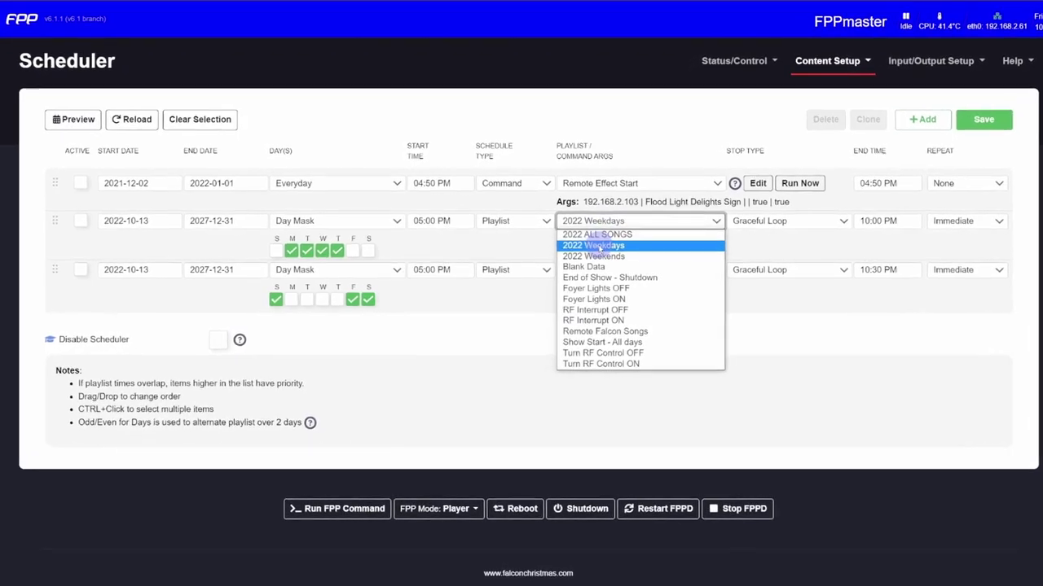
left_click(599, 247)
left_click(595, 275)
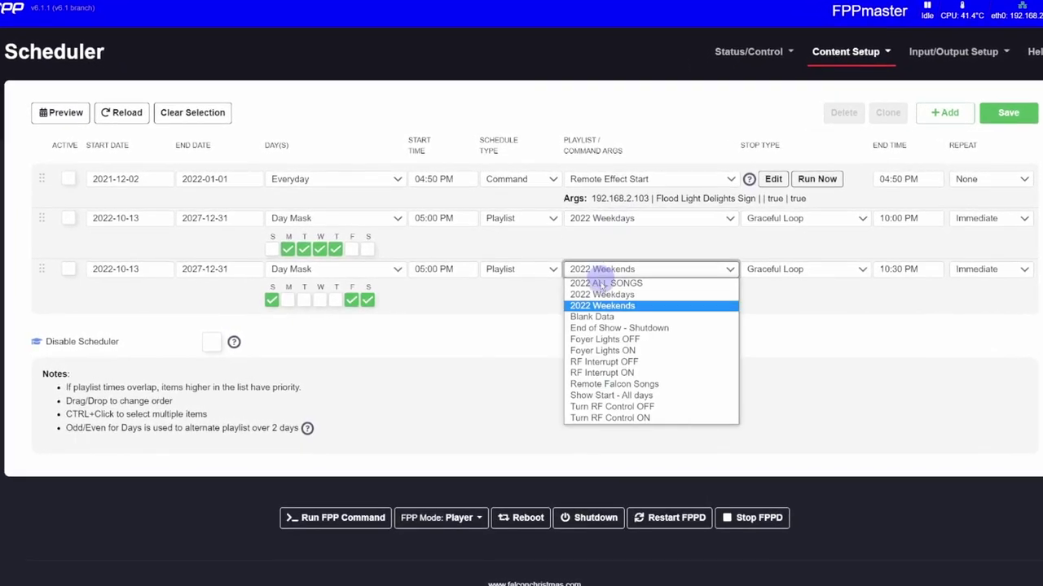
left_click(591, 303)
left_click(521, 302)
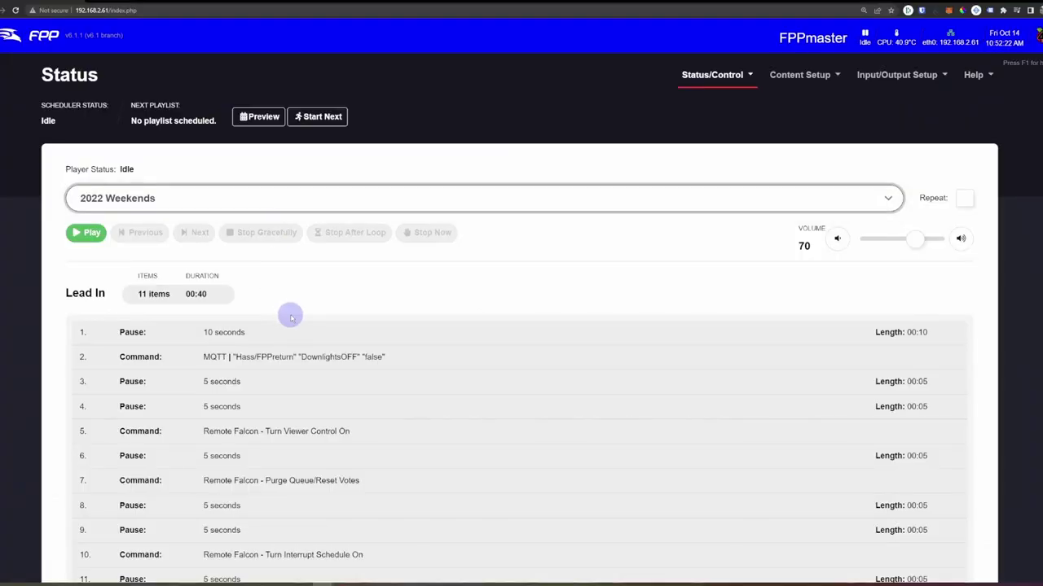
scroll(291, 317, "down", 2)
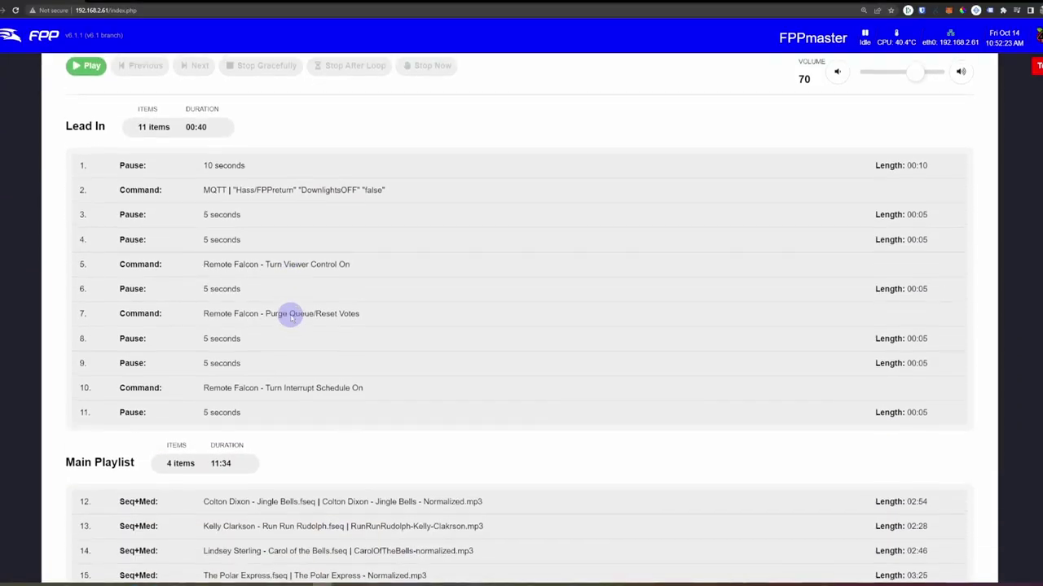
Load 2022 Weekdays from the Status page's playlist dropdown.
scroll(291, 315, "up", 2)
left_click(294, 211)
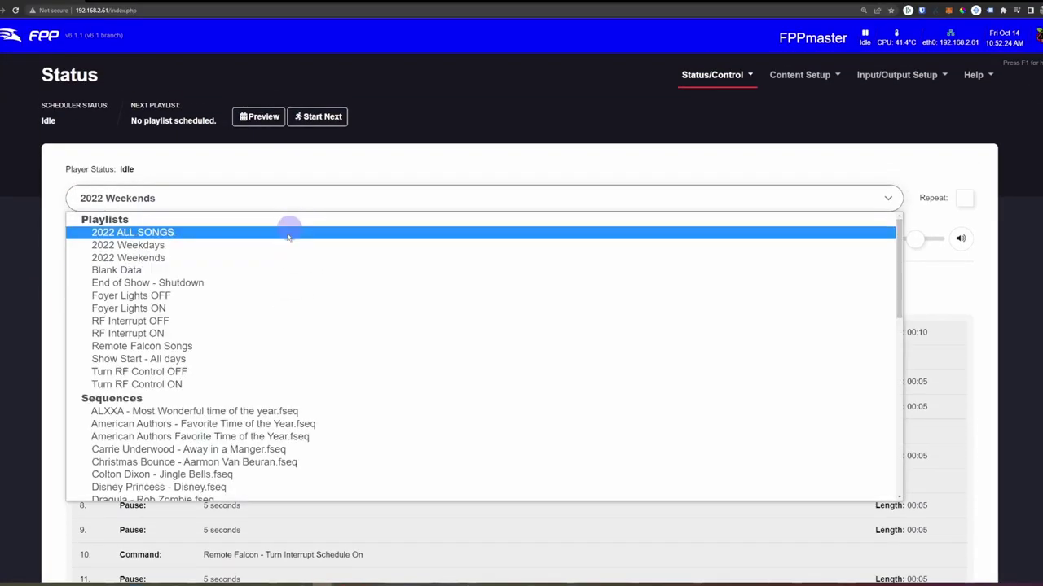
left_click(282, 245)
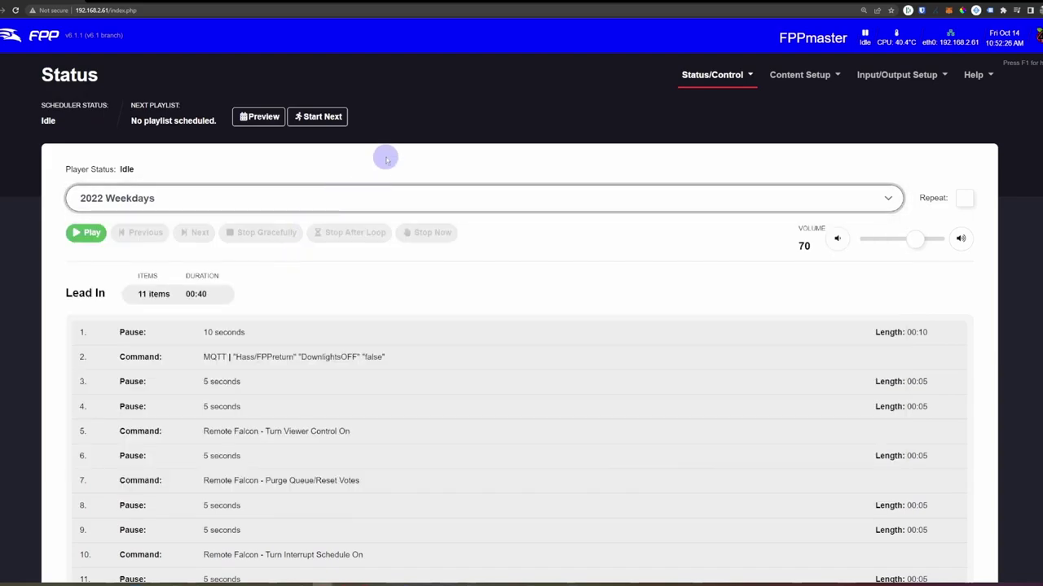